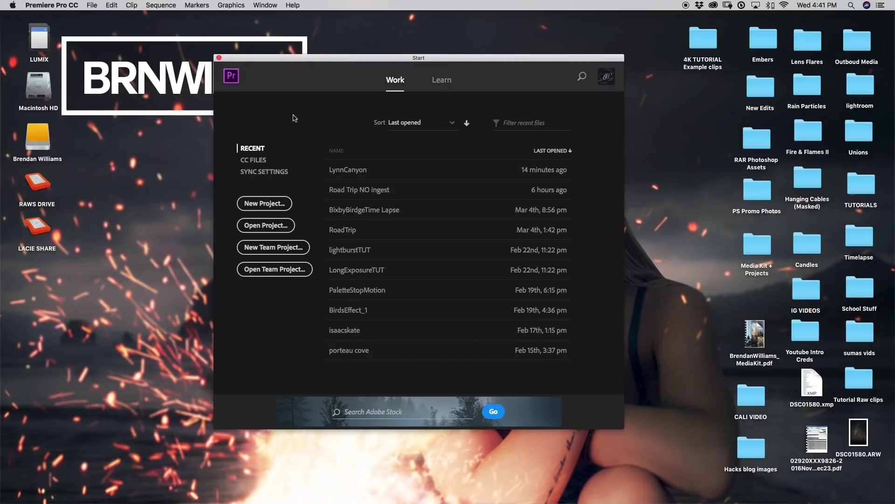
# Start a new project named '4k Proxy Example' and show its Ingest Settings.
pyautogui.click(266, 202)
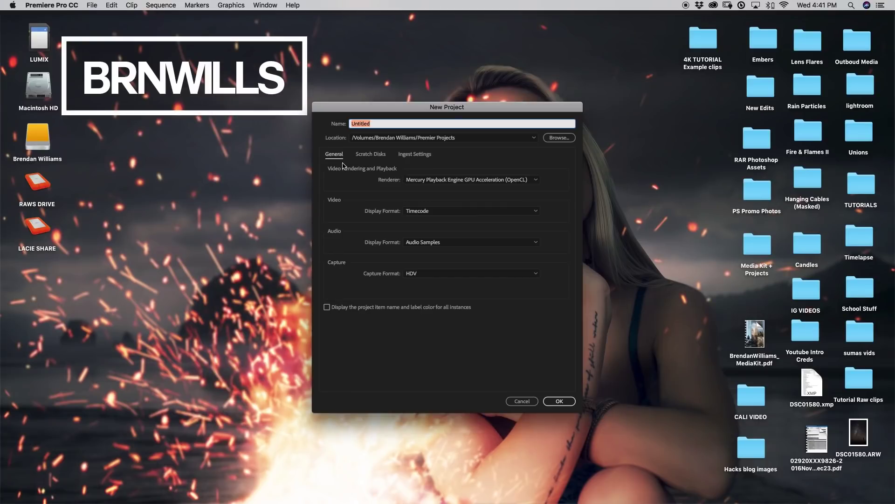
pyautogui.write('4k Proxy Example')
pyautogui.click(417, 157)
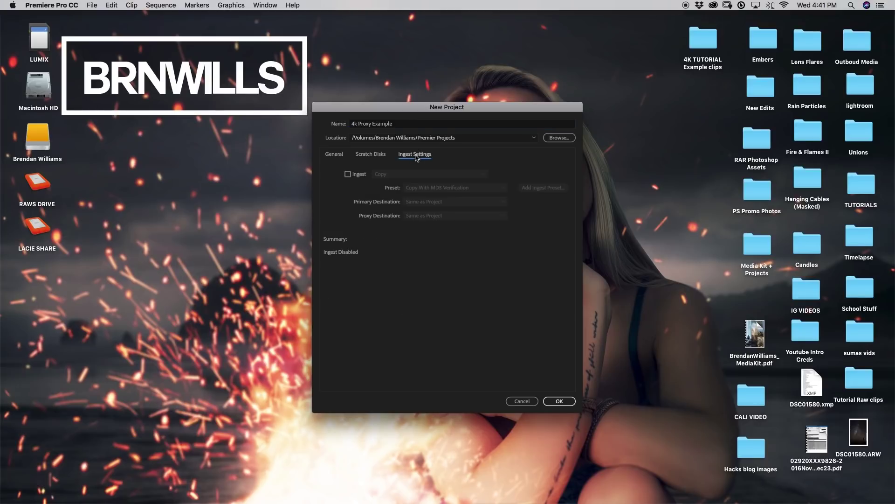
# Enable ingest with the Create Proxies action for imported media.
pyautogui.click(348, 174)
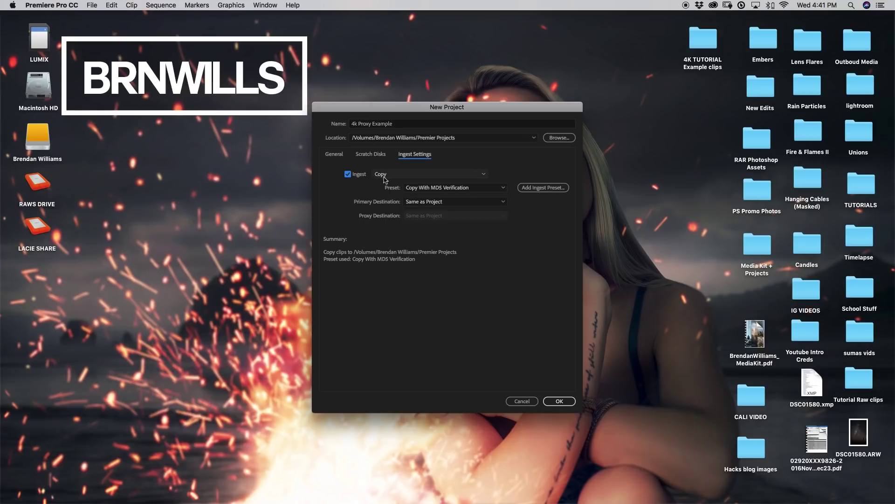
pyautogui.click(409, 175)
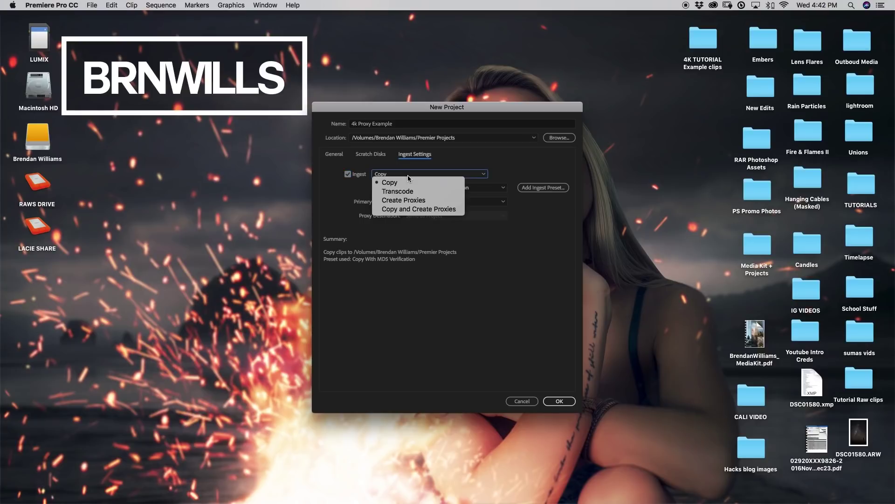
pyautogui.click(429, 201)
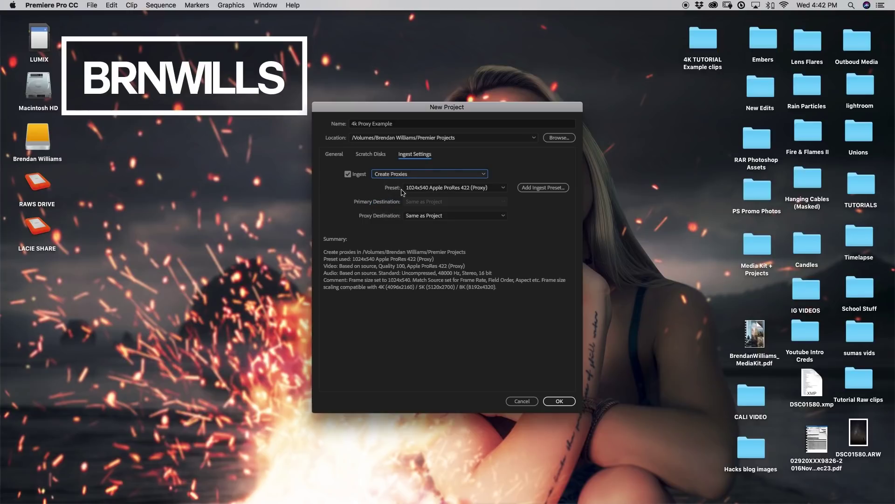
pyautogui.click(446, 190)
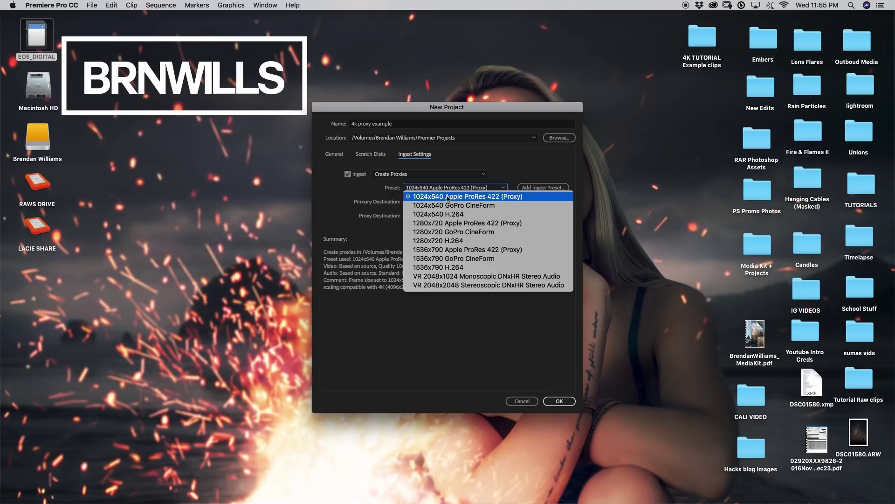
# Choose the 1280x720 Apple ProRes 422 (Proxy) preset and create the project.
pyautogui.click(442, 223)
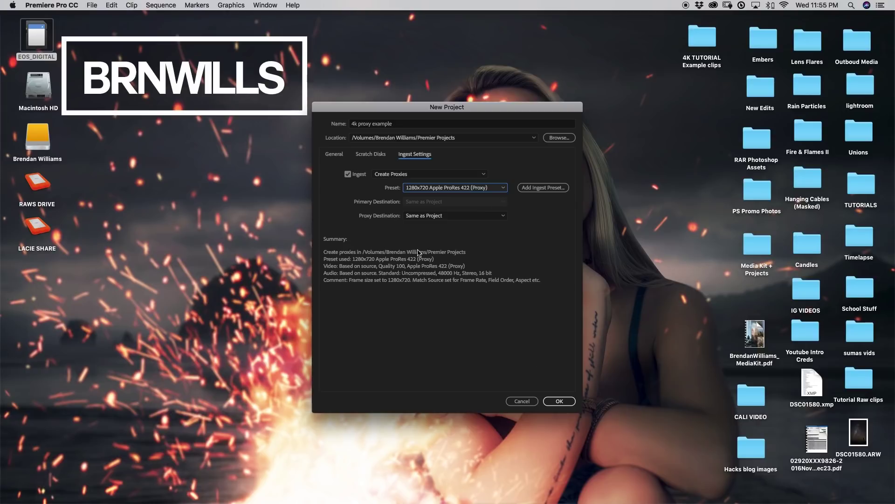
pyautogui.click(561, 402)
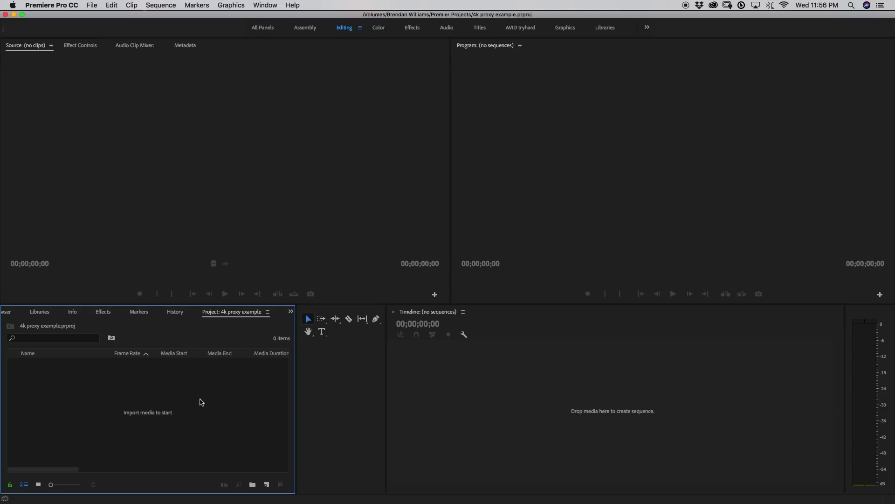
# Import the 4K TUTORIAL Example clips folder from the desktop and expand it.
pyautogui.press('F11')
pyautogui.moveTo(704, 47); pyautogui.dragTo(26, 365)
pyautogui.click(26, 363)
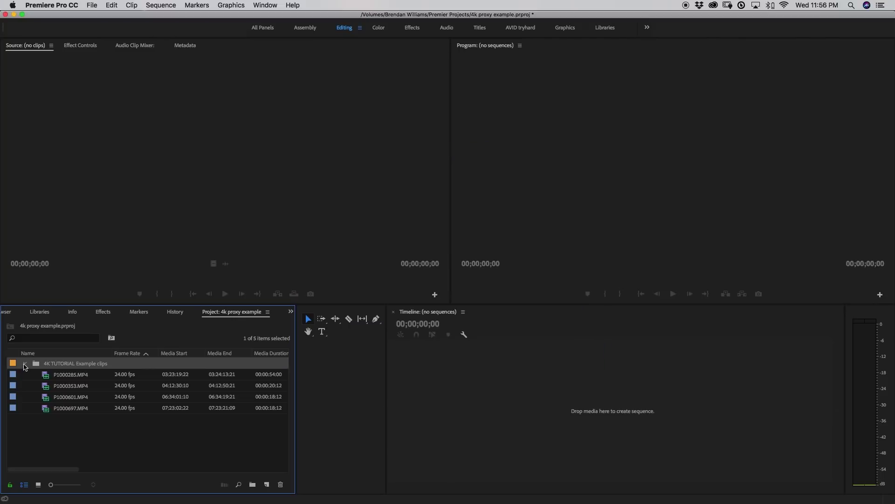
pyautogui.click(25, 364)
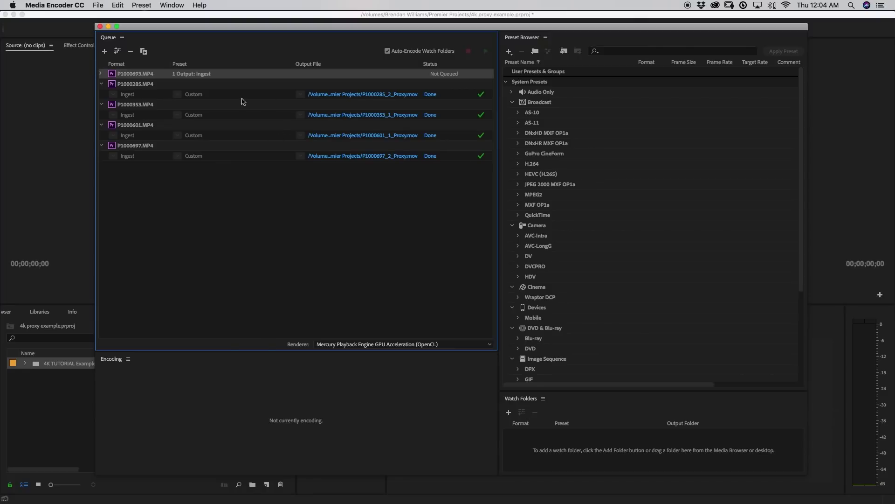
# Return to Premiere Pro once the proxies finish encoding and collapse the clip folder.
pyautogui.click(79, 389)
pyautogui.click(26, 363)
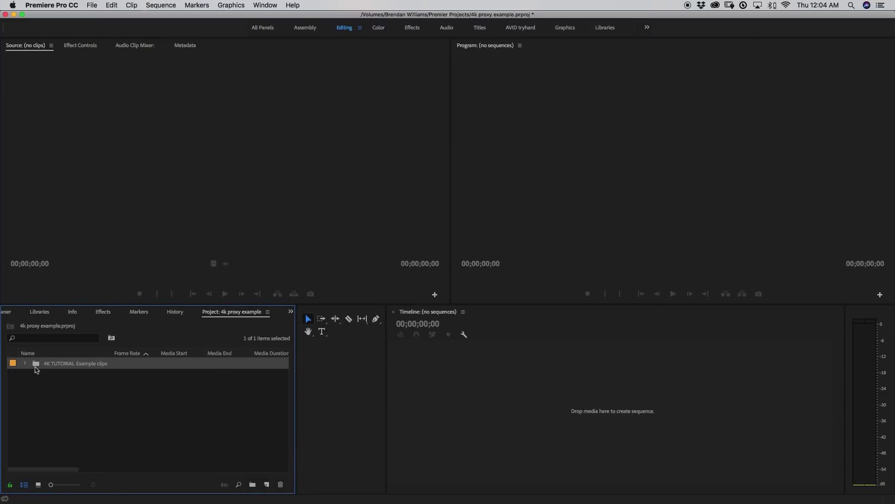
# Expand the clip folder and add a Proxy column through Metadata Display.
pyautogui.click(26, 363)
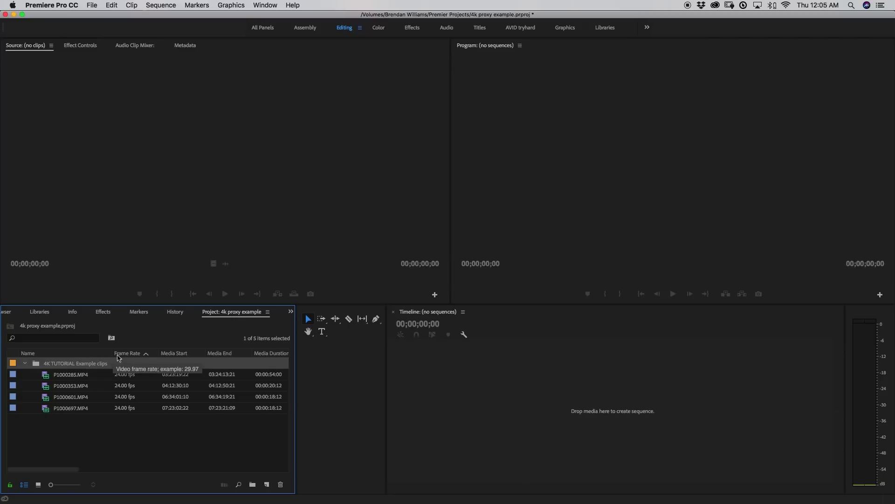
pyautogui.rightClick(194, 357)
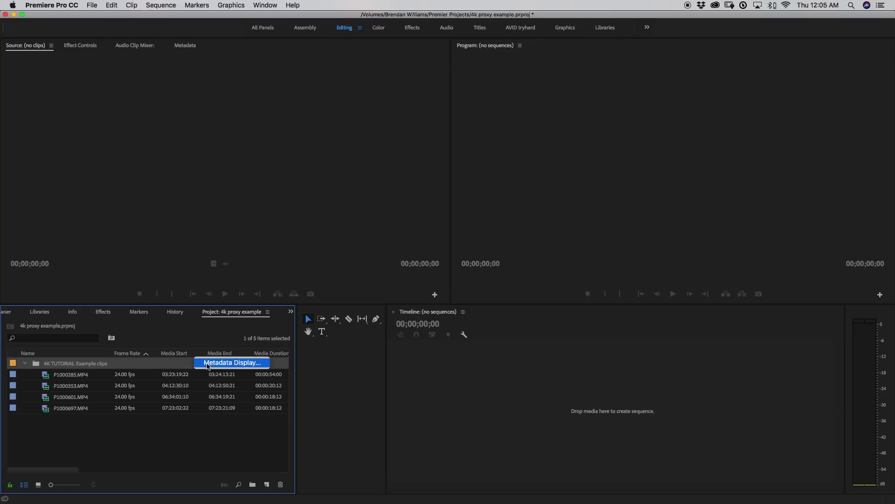
pyautogui.click(208, 364)
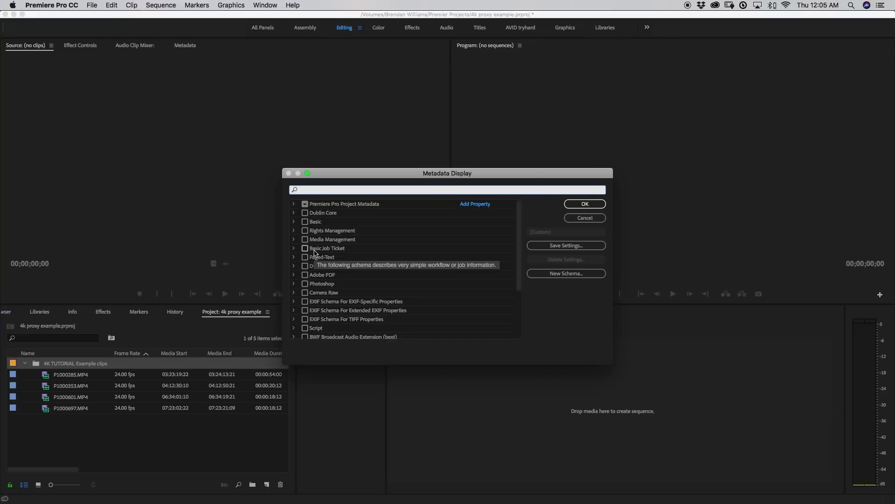
pyautogui.write('proxy')
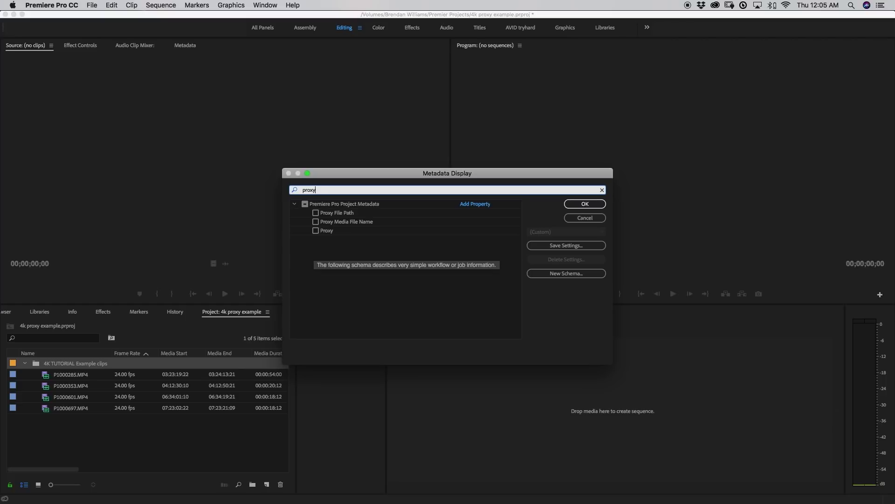
pyautogui.click(316, 232)
pyautogui.click(579, 204)
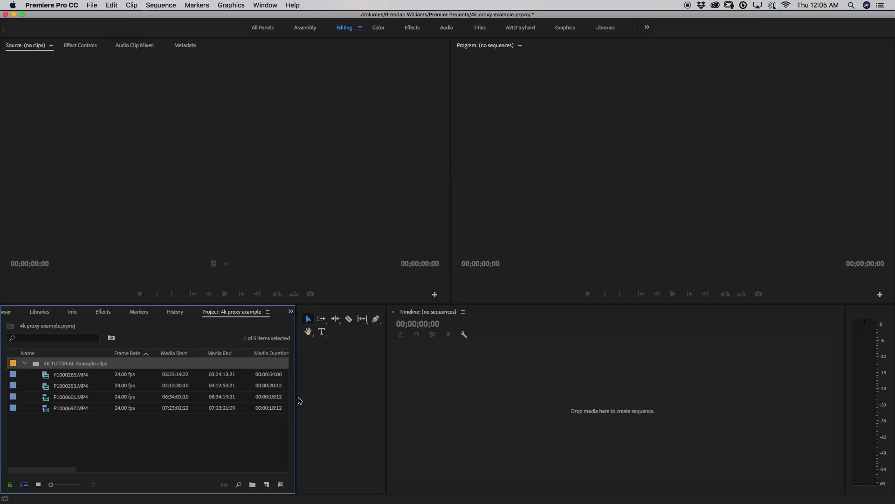
# Confirm the clips' proxies are Attached, then build a sequence from P1000285.MP4.
pyautogui.hscroll(5, 208, 390)
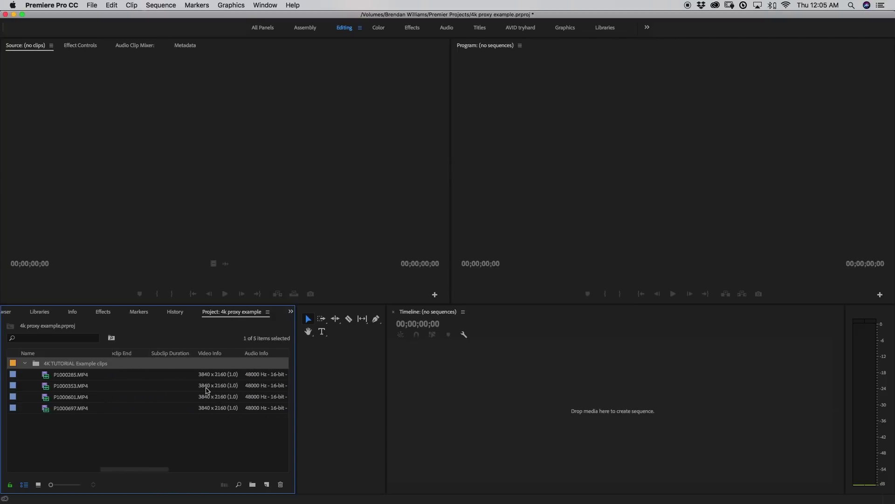
pyautogui.hscroll(5, 207, 389)
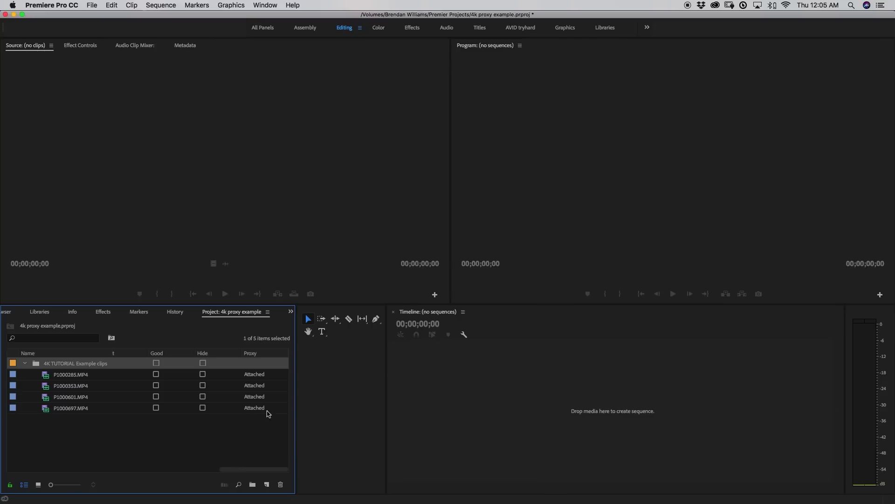
pyautogui.click(46, 376)
pyautogui.moveTo(46, 376); pyautogui.dragTo(470, 412)
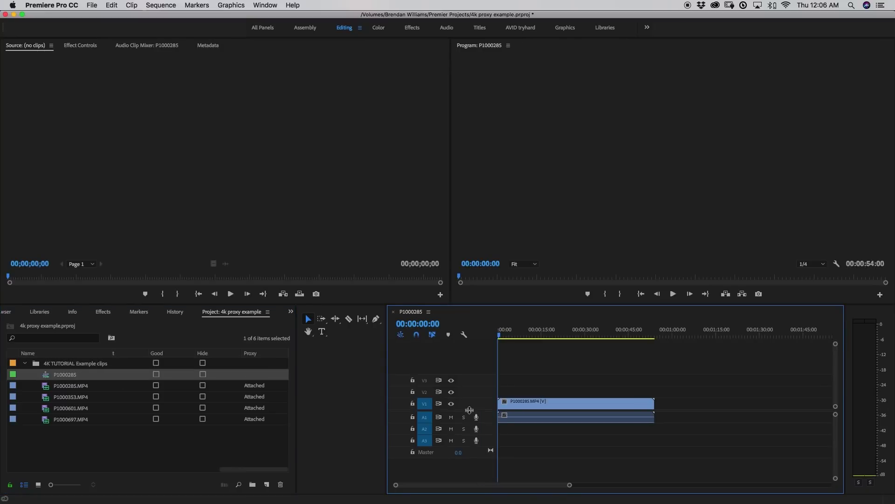
# Set the Program monitor playback resolution to Full.
pyautogui.moveTo(503, 333)
pyautogui.mouseDown()
pyautogui.moveTo(532, 335)
pyautogui.moveTo(505, 335)
pyautogui.mouseUp()
pyautogui.click(815, 265)
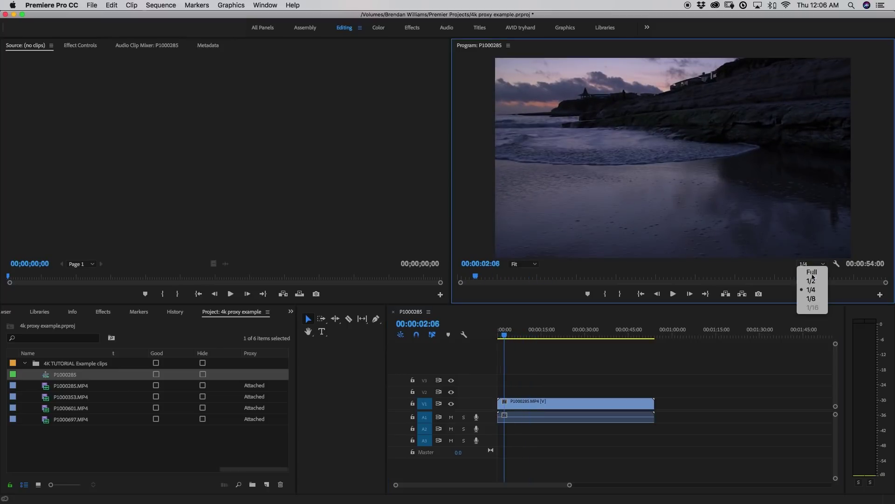
pyautogui.click(812, 272)
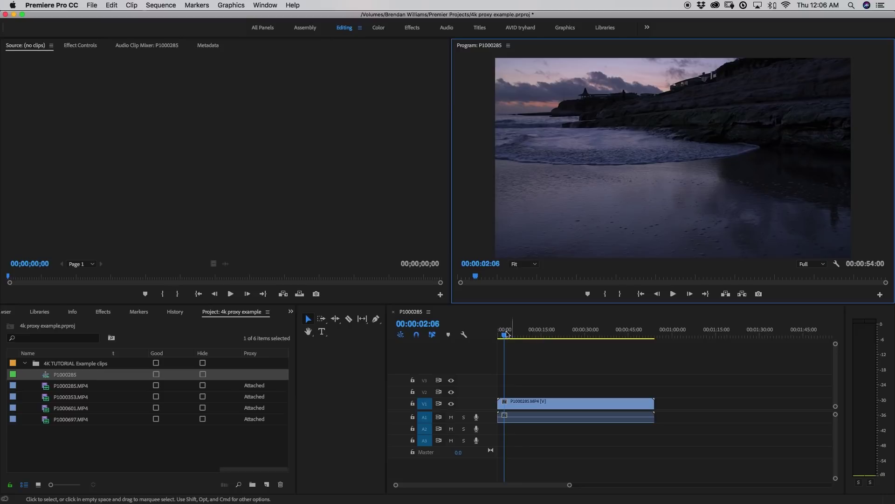
# Preview the beach clip, playing from 00:00:04:23 and stopping at 00:00:21:02.
pyautogui.click(575, 335)
pyautogui.press('space')
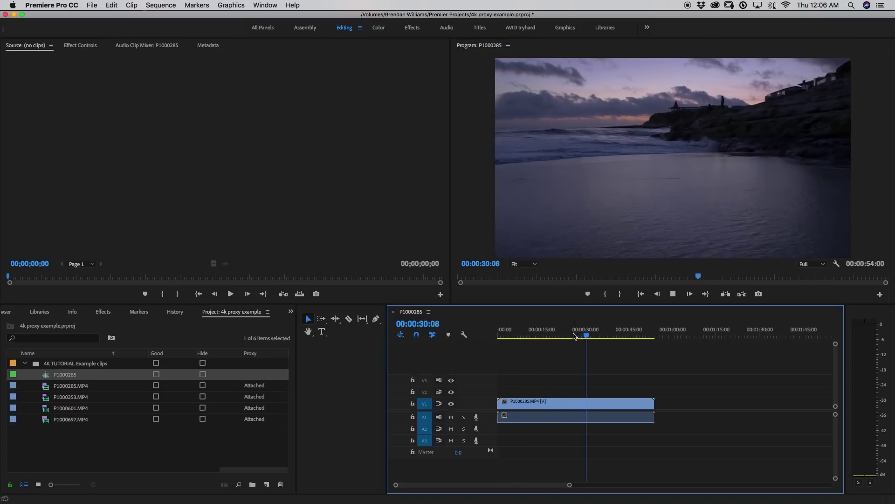
pyautogui.moveTo(577, 335); pyautogui.dragTo(498, 335)
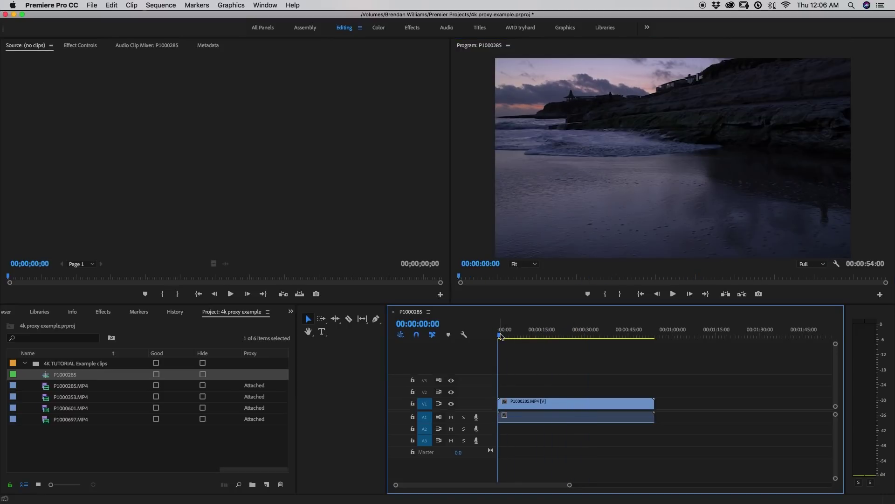
pyautogui.moveTo(501, 334)
pyautogui.mouseDown()
pyautogui.moveTo(562, 334)
pyautogui.moveTo(513, 335)
pyautogui.mouseUp()
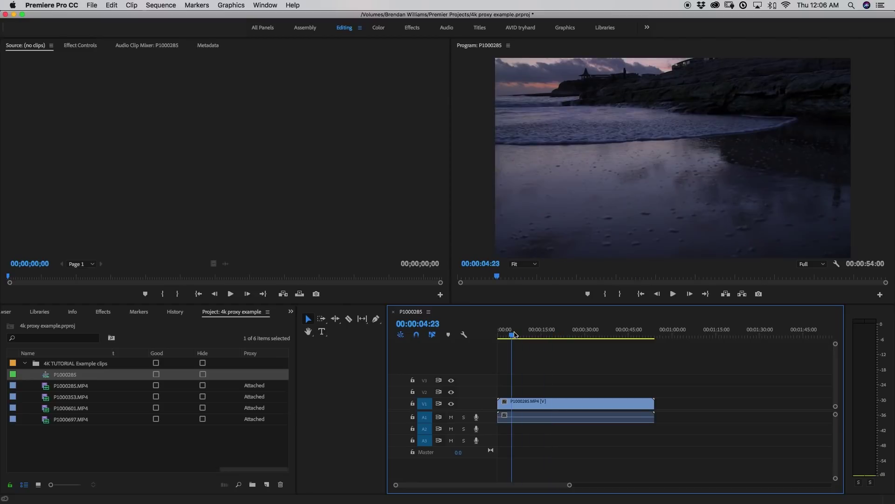
pyautogui.press('space')
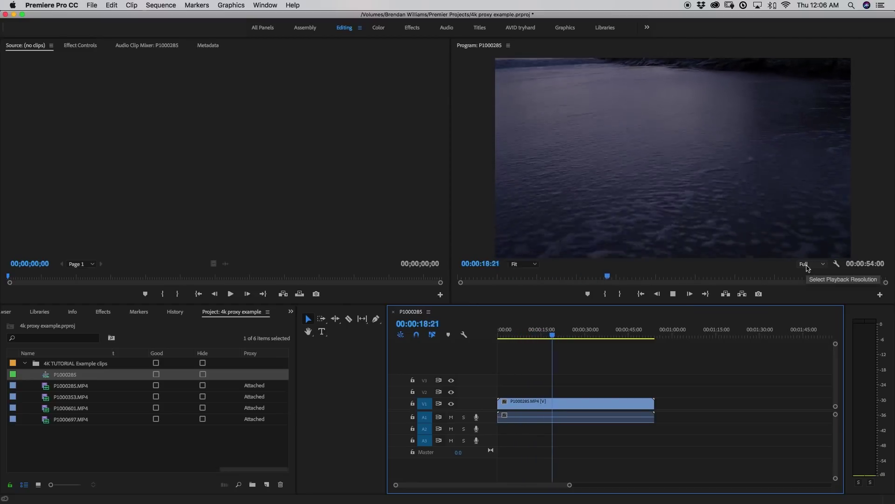
pyautogui.press('space')
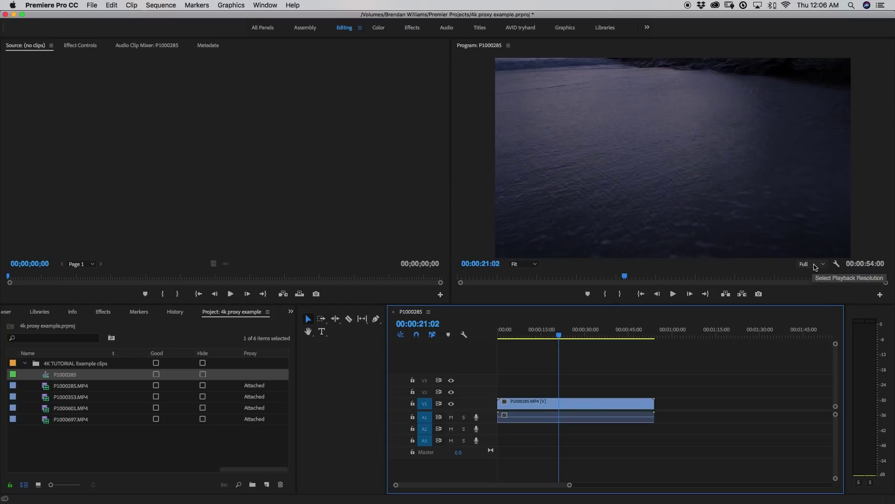
pyautogui.click(815, 266)
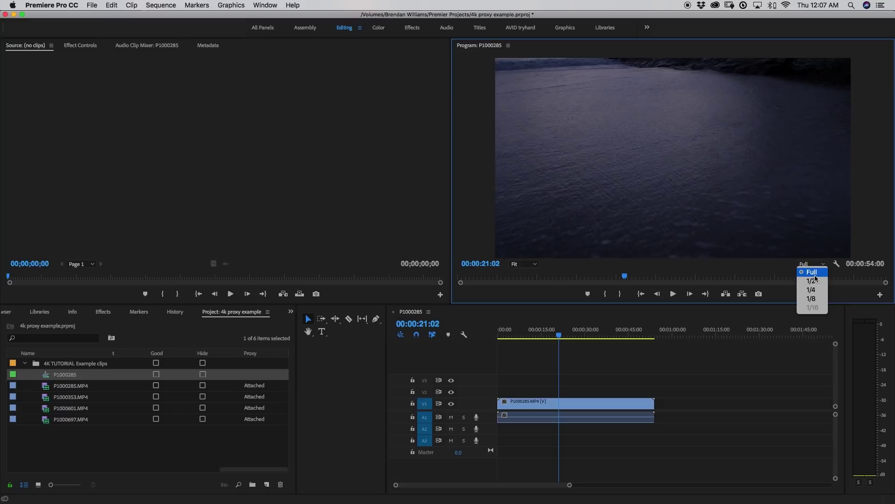
# Drop playback resolution to 1/8 and move the playhead back near the start.
pyautogui.click(813, 299)
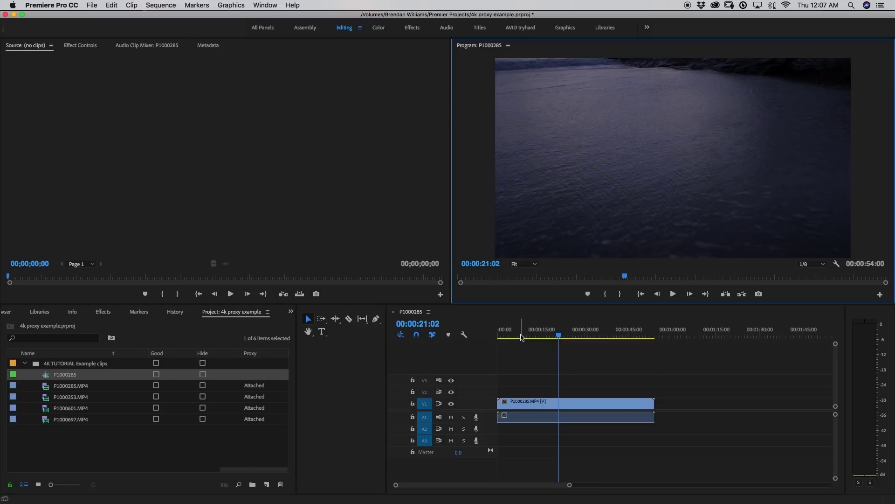
pyautogui.moveTo(521, 337)
pyautogui.mouseDown()
pyautogui.moveTo(505, 336)
pyautogui.moveTo(539, 335)
pyautogui.mouseUp()
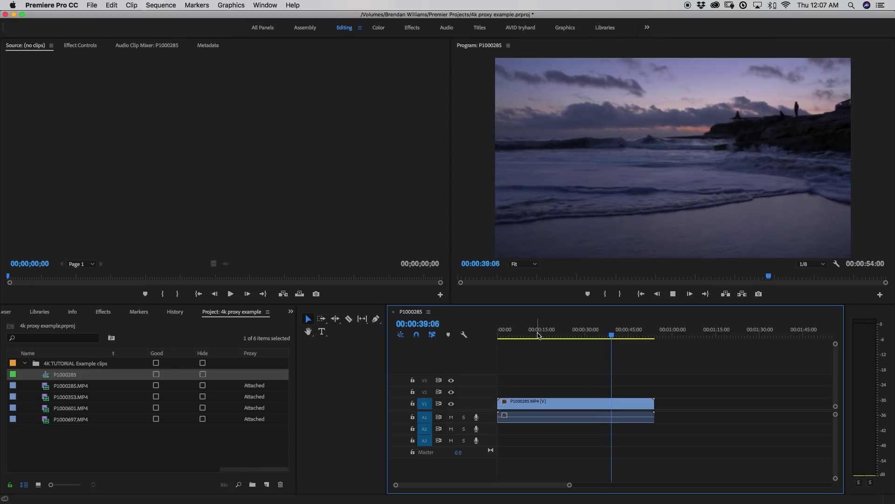
# Stop the 1/8-resolution playback at 00:00:46:00.
pyautogui.press('space')
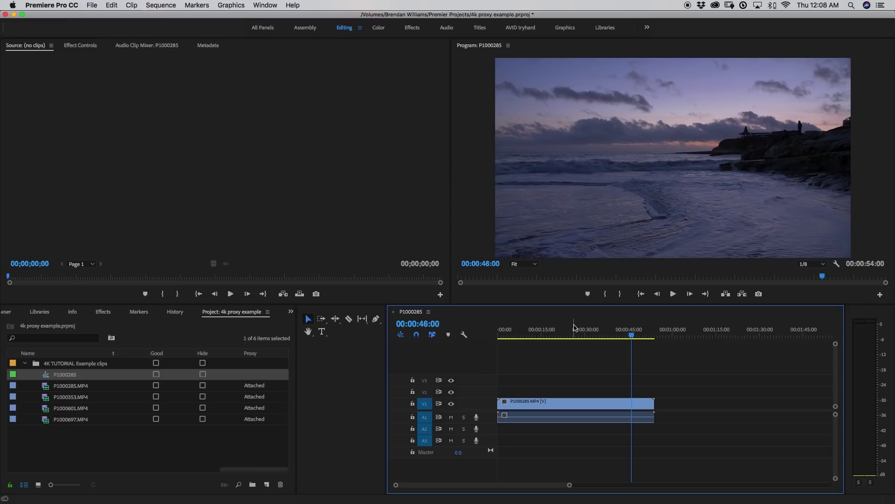
# Rename the offline clip P1000574.MP4 in the Project panel to '4K NO INGEST'.
pyautogui.click(63, 430)
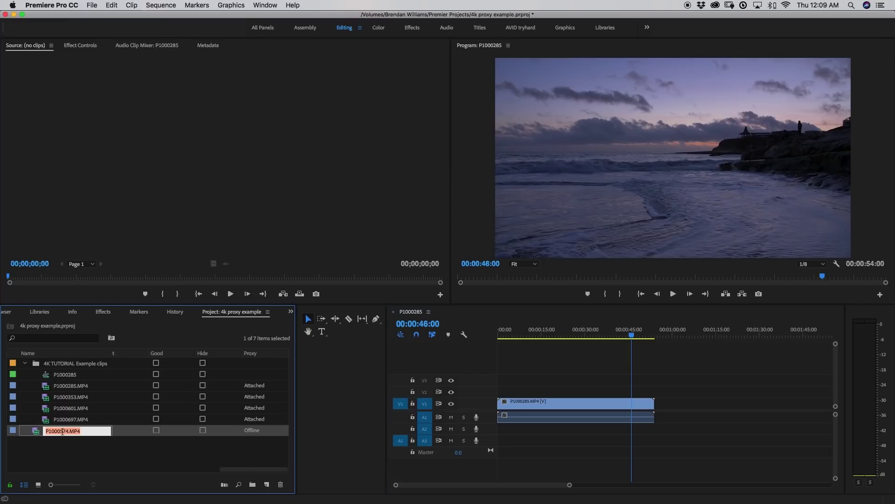
pyautogui.press('BackSpace')
pyautogui.write('4K NO INGEST')
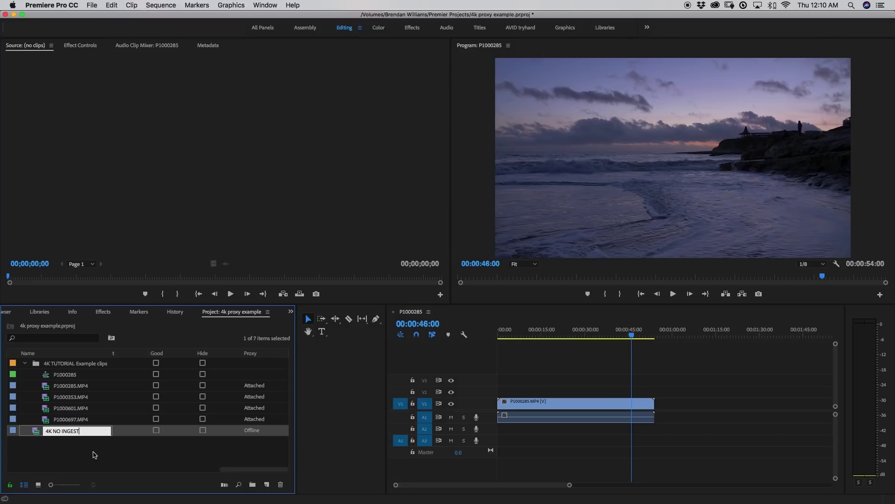
pyautogui.click(95, 455)
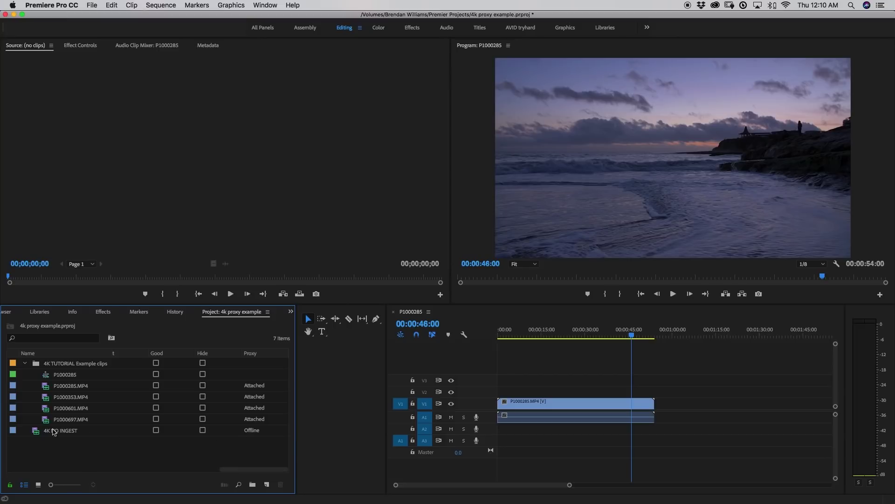
# Place '4K NO INGEST' on V1 after P1000285 and scrub across the cut between clips.
pyautogui.moveTo(37, 433); pyautogui.dragTo(693, 424)
pyautogui.moveTo(709, 332); pyautogui.dragTo(670, 335)
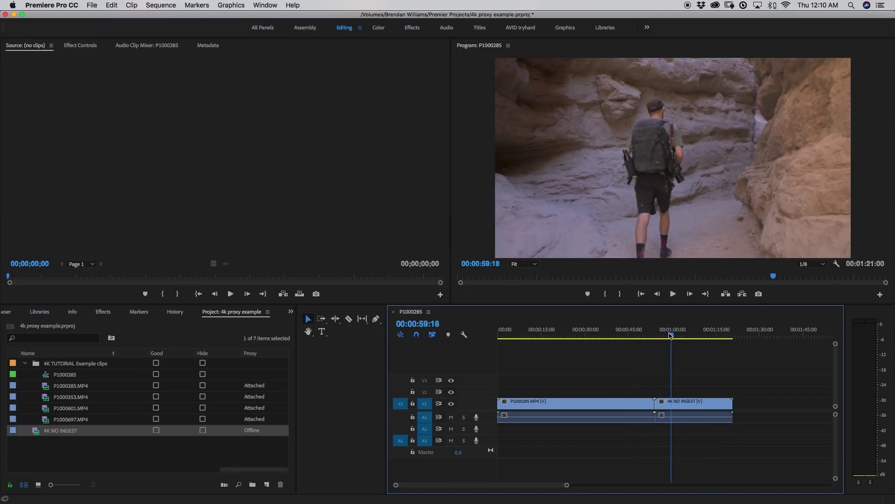
pyautogui.moveTo(605, 331); pyautogui.dragTo(630, 332)
# Play from 00:00:39:02 into the canyon footage, stopping at 00:01:04:22.
pyautogui.press('space')
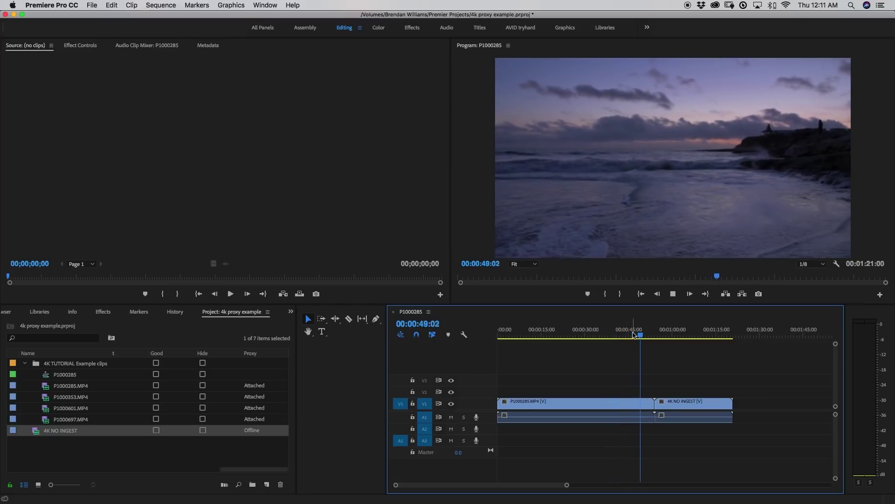
pyautogui.click(667, 334)
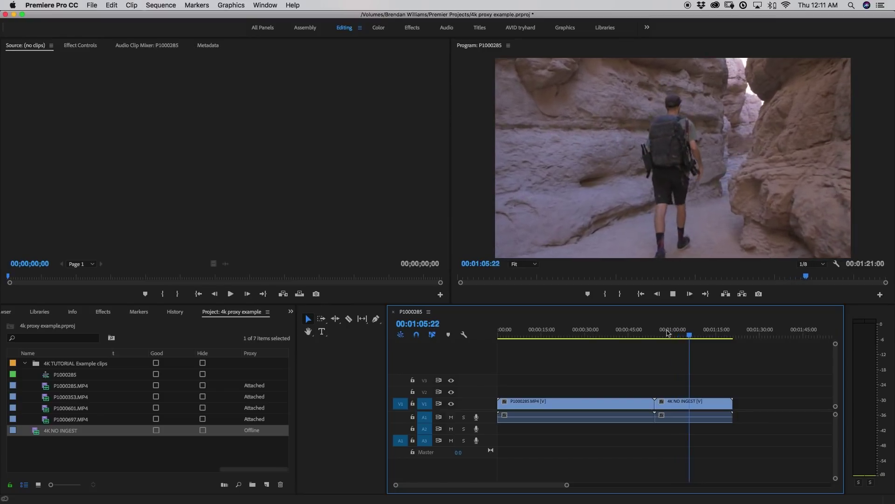
pyautogui.click(688, 334)
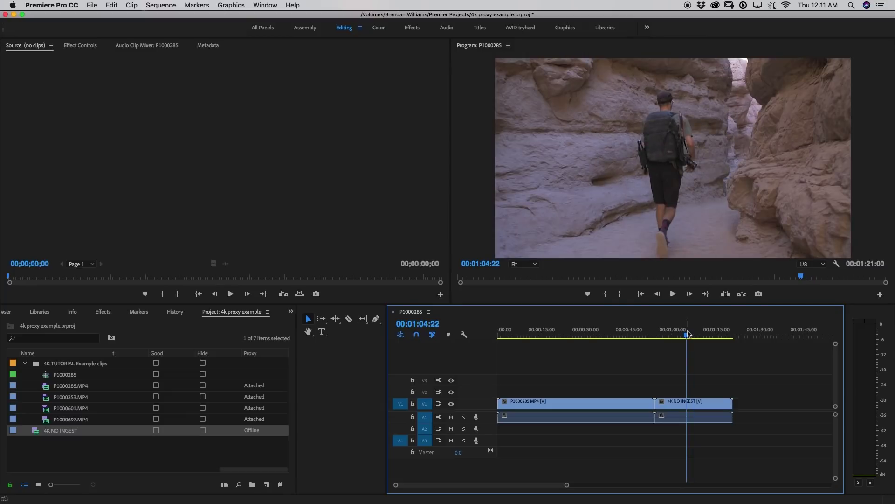